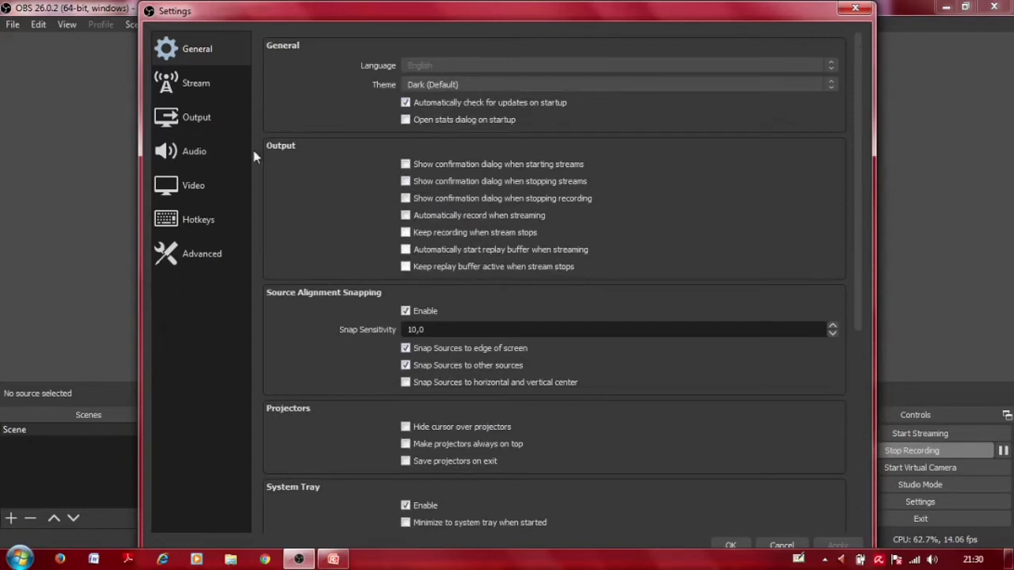
Step: Review the audio, output, video, hotkey and advanced settings, and close the settings dialog
click(162, 149)
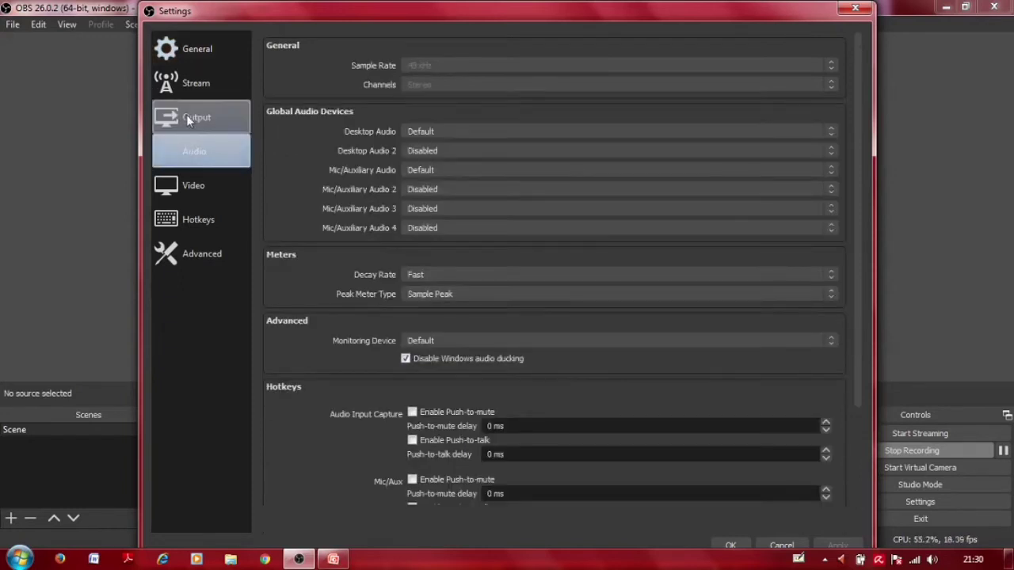
click(188, 119)
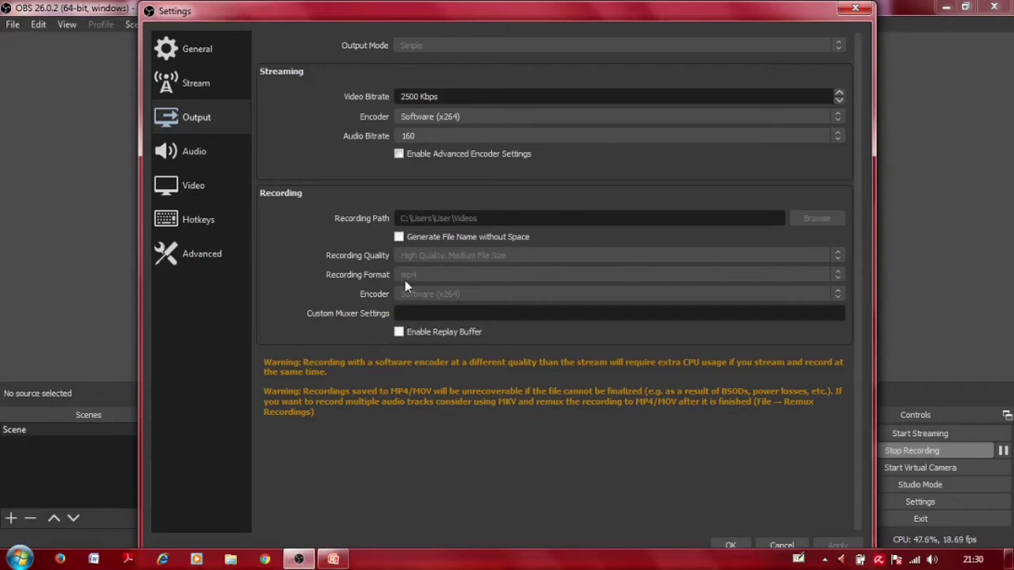
click(157, 144)
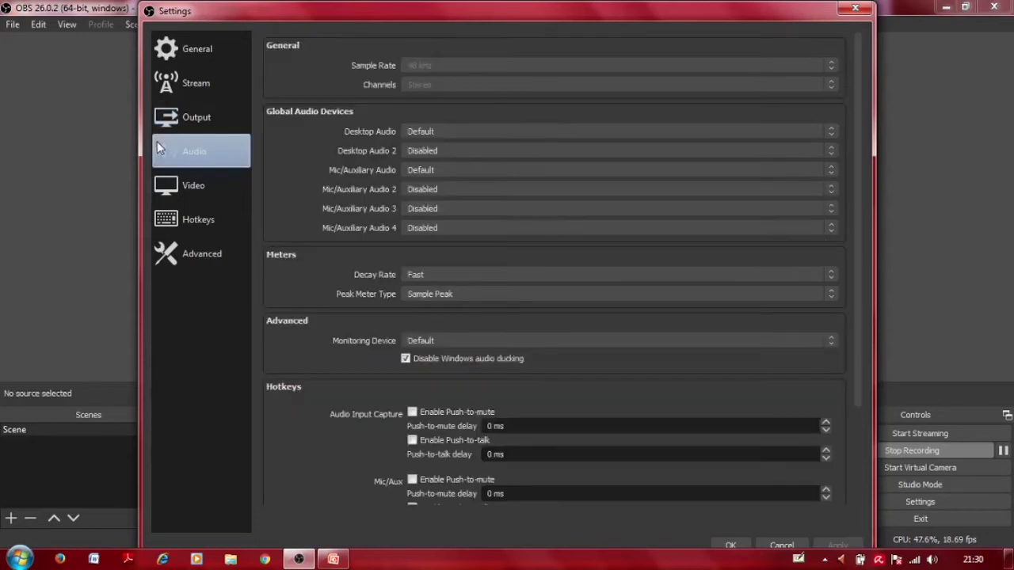
click(172, 171)
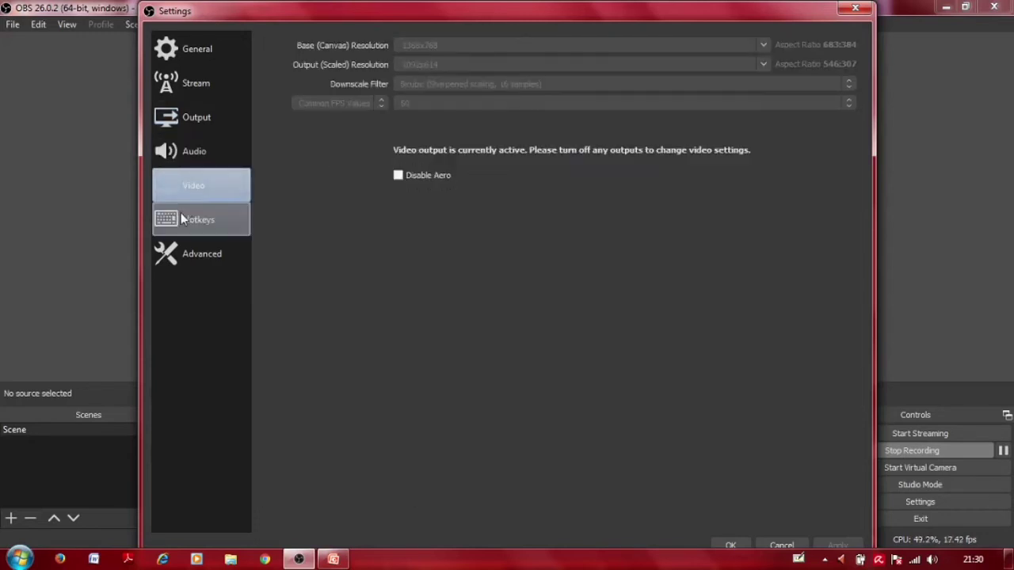
click(182, 215)
click(214, 247)
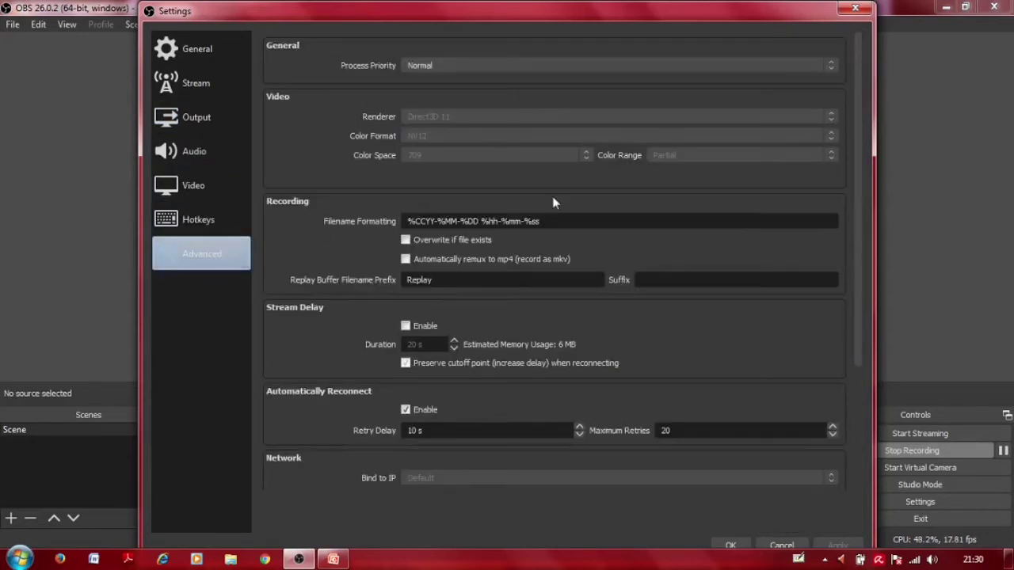
drag(857, 165, 852, 301)
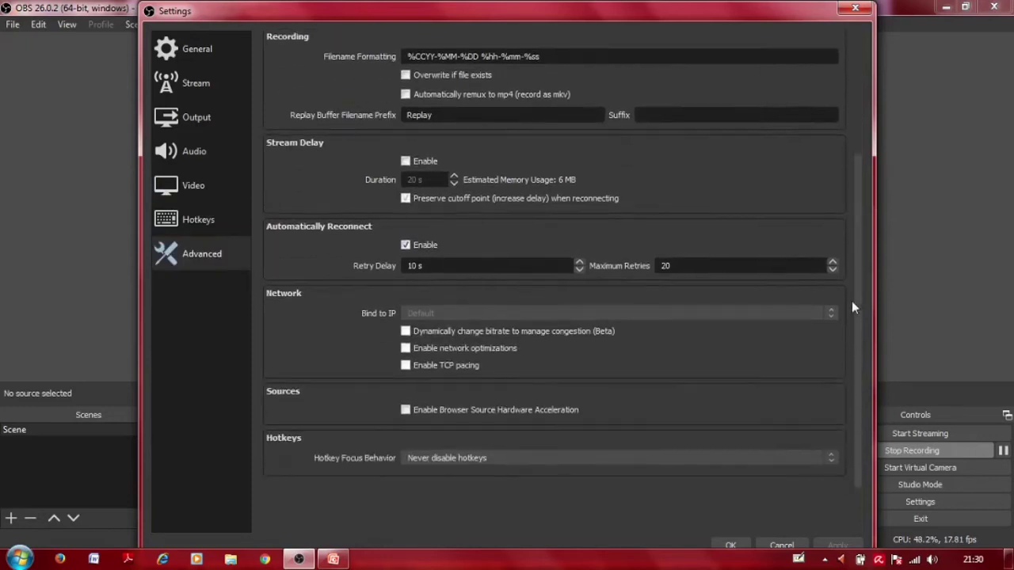
click(730, 546)
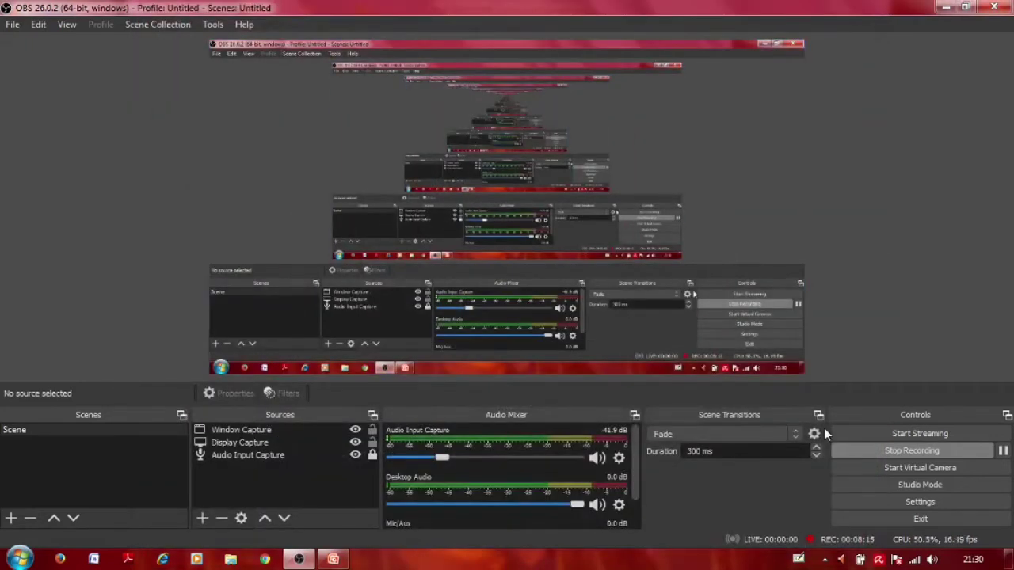
Step: Add a new display capture source for the primary monitor, keeping cursor capture enabled
click(207, 524)
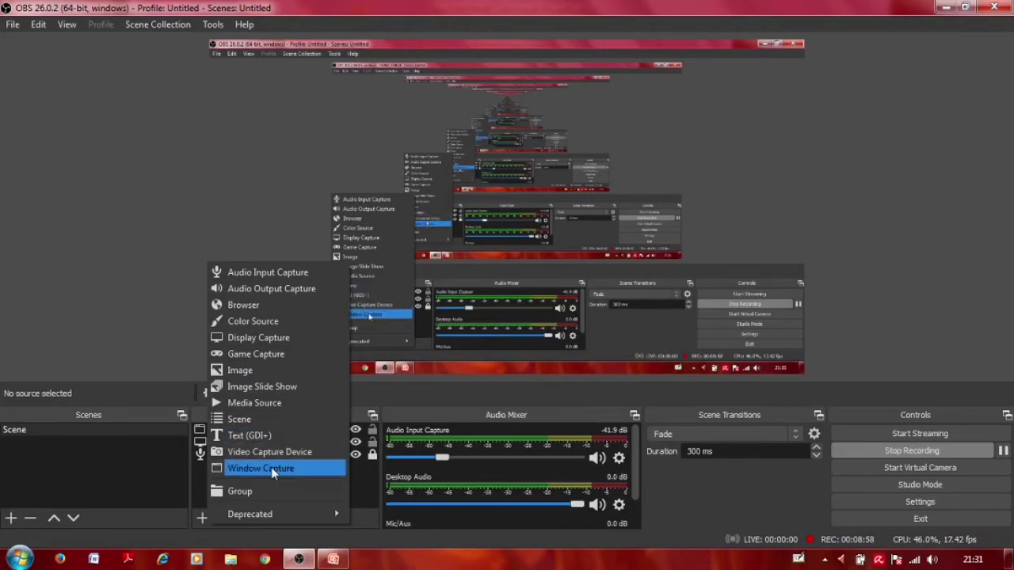
click(271, 338)
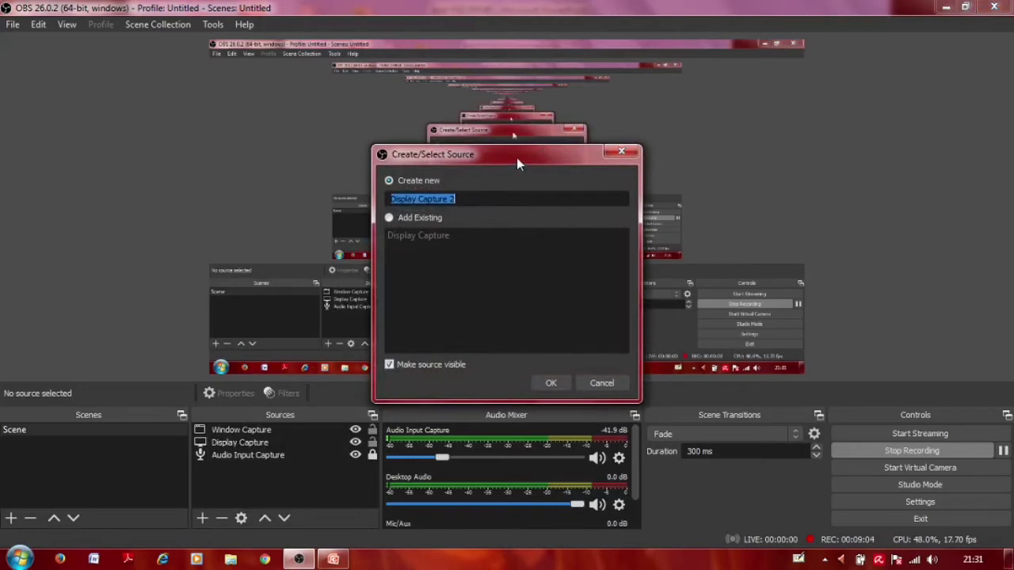
click(552, 383)
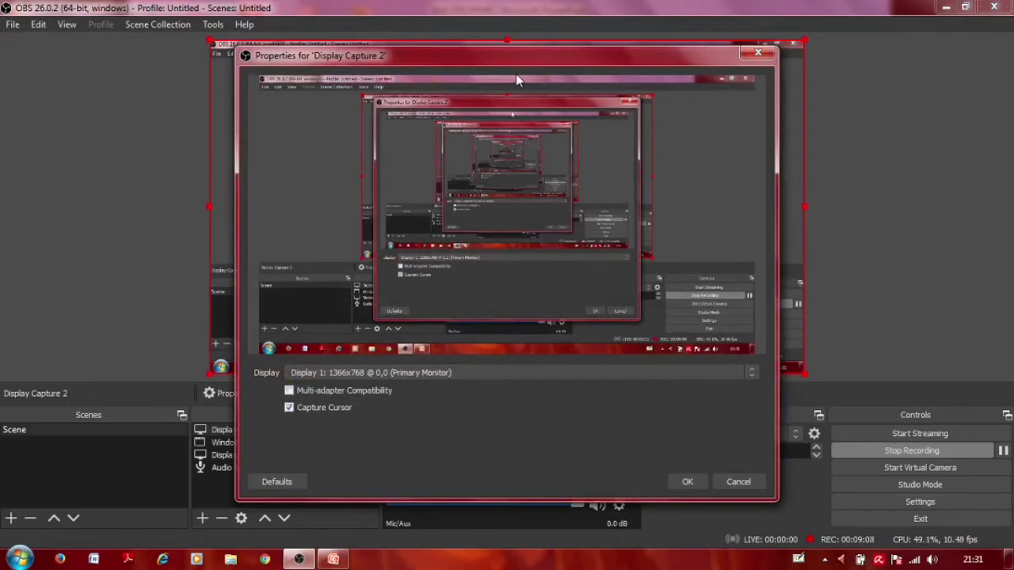
click(686, 482)
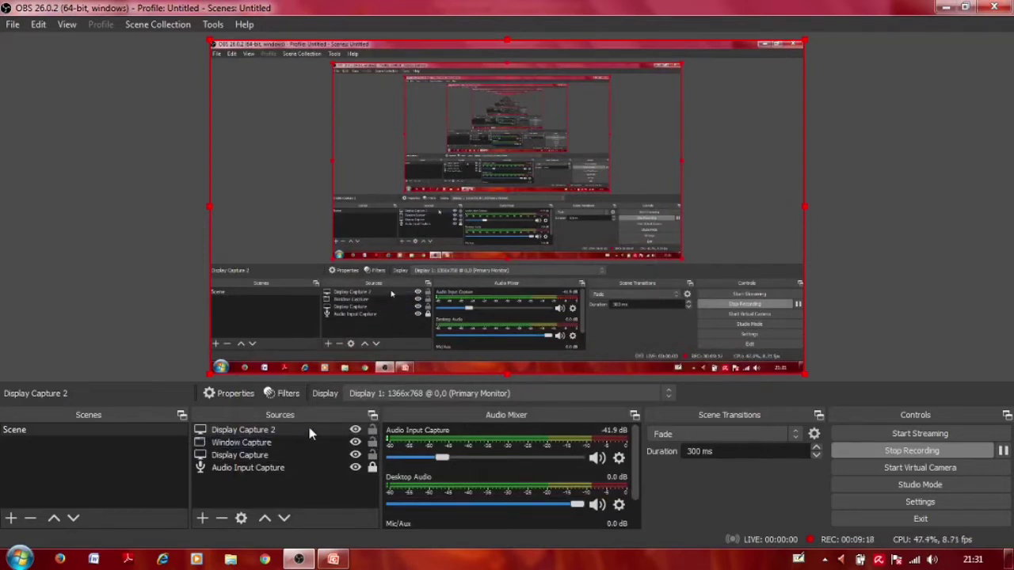
Step: Add a new audio input capture source that uses the default device
click(204, 519)
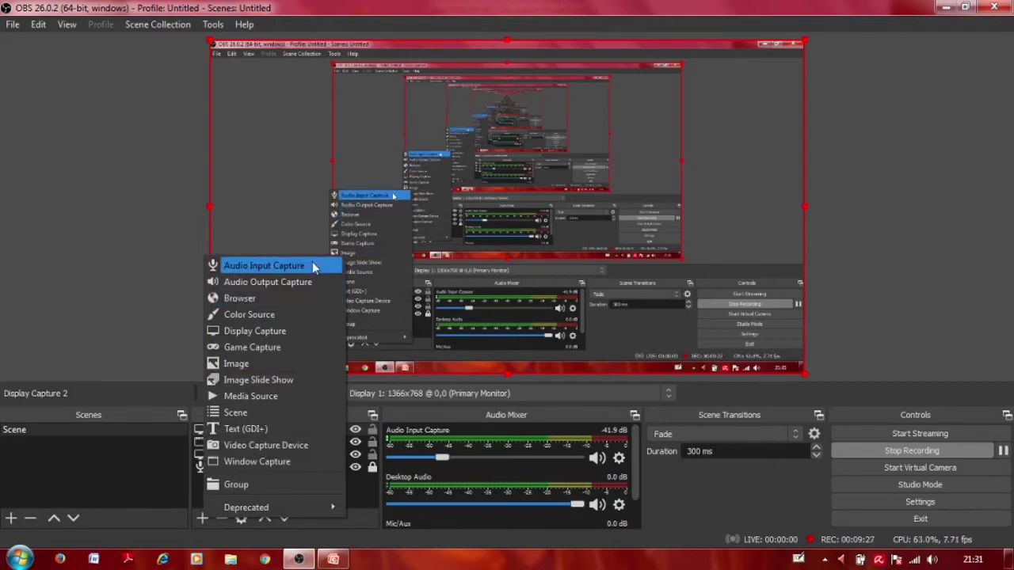
click(312, 266)
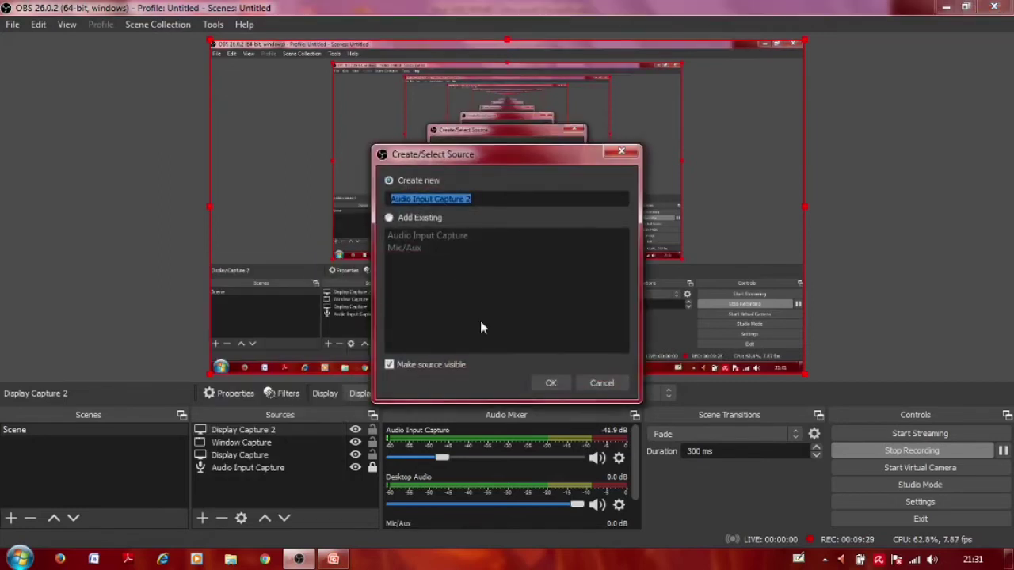
click(550, 383)
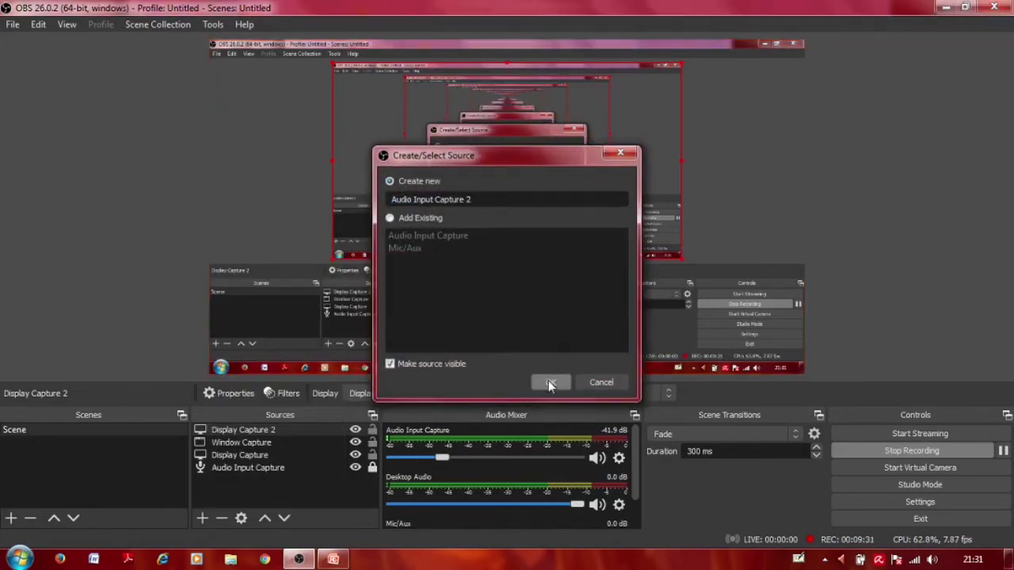
click(673, 480)
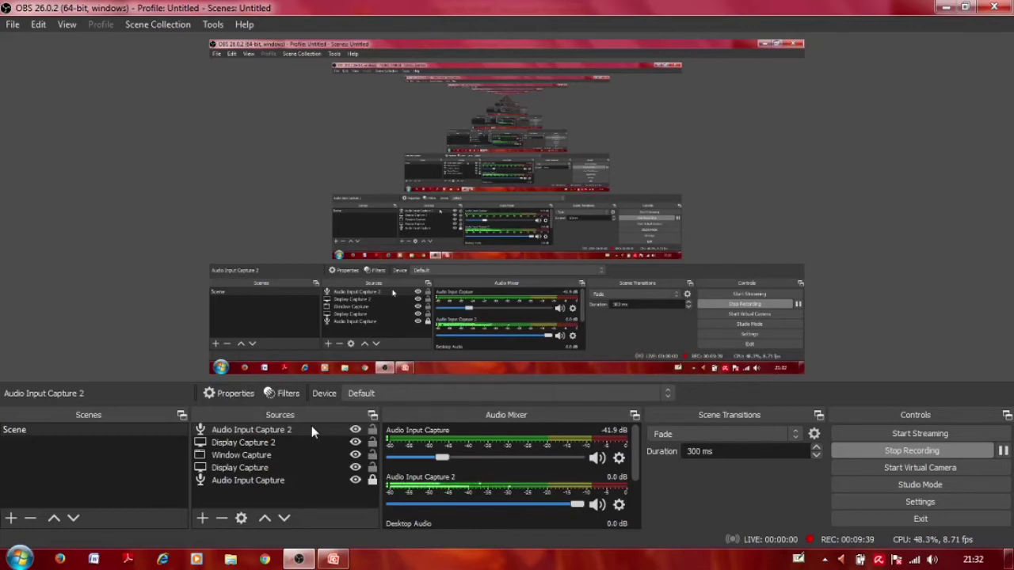
Step: Check the properties of the newly added audio input capture source and remove it from the scene
click(311, 429)
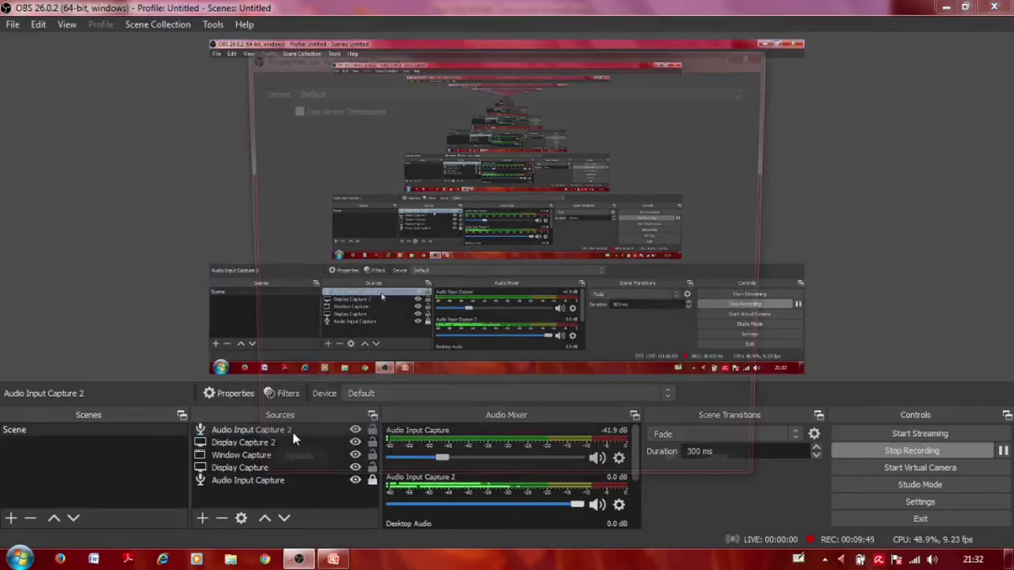
double_click(292, 431)
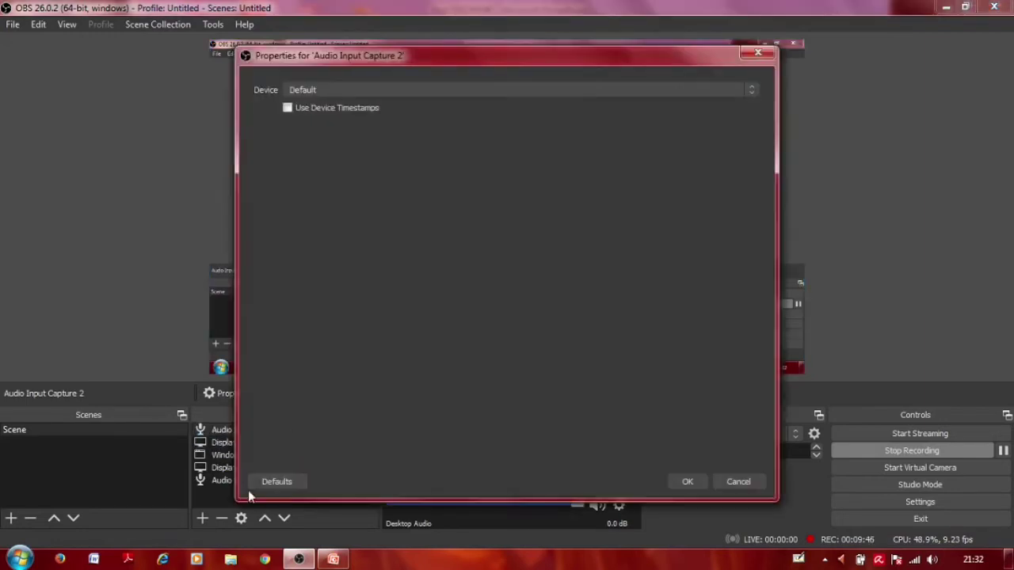
click(759, 56)
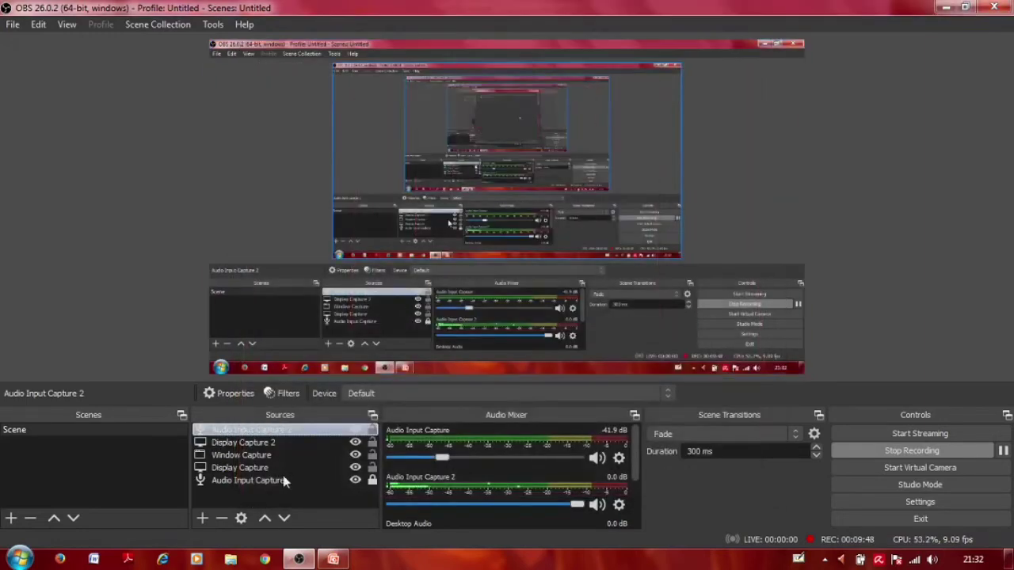
click(224, 519)
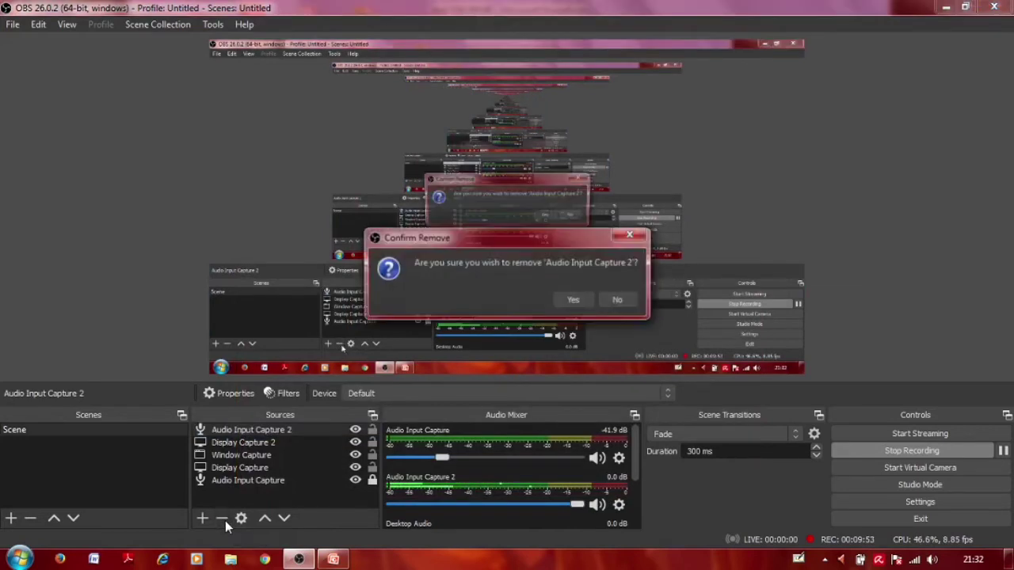
click(573, 300)
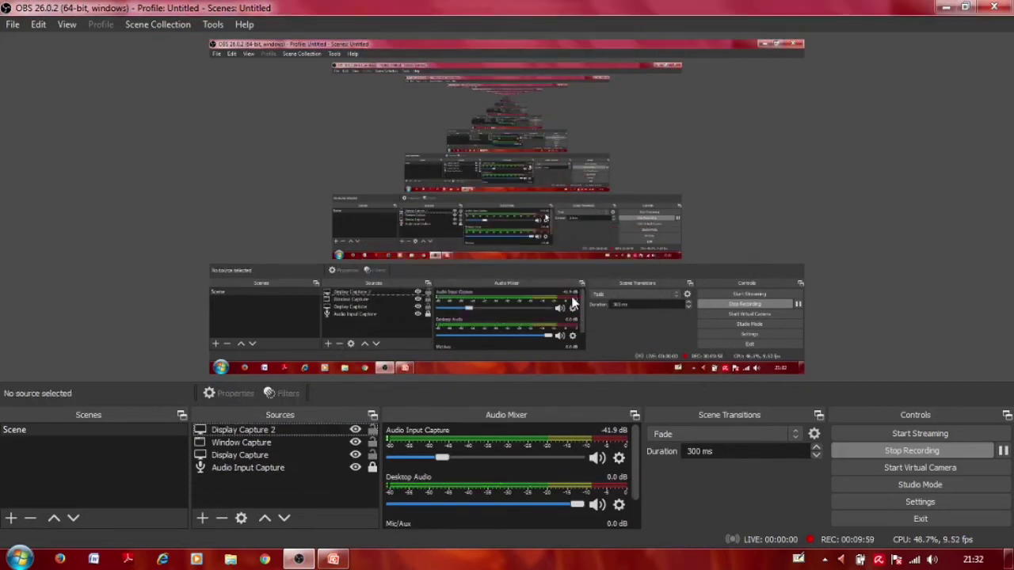
Step: Add a new video capture device source with VGA Webcam as its device
click(202, 519)
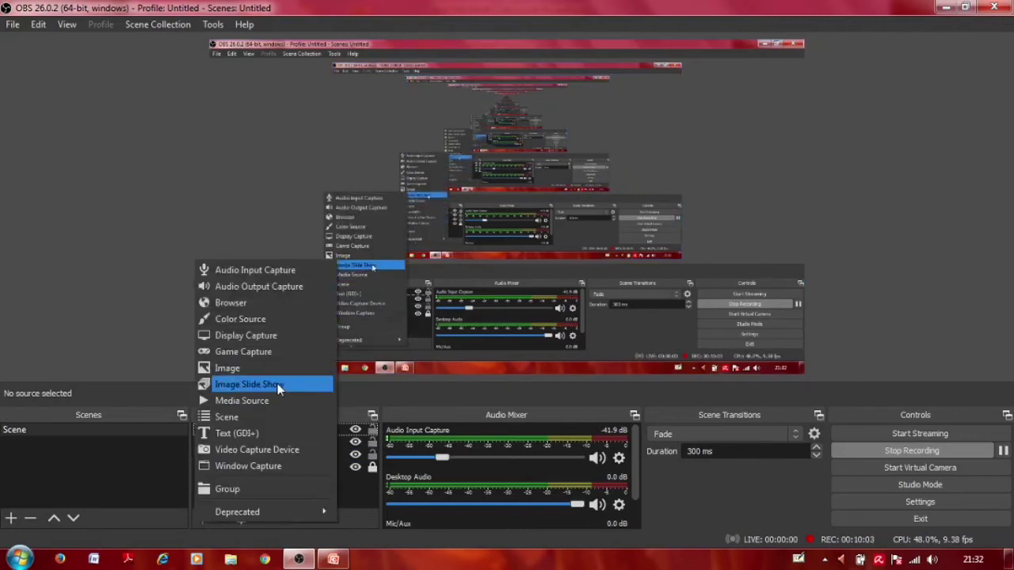
click(262, 449)
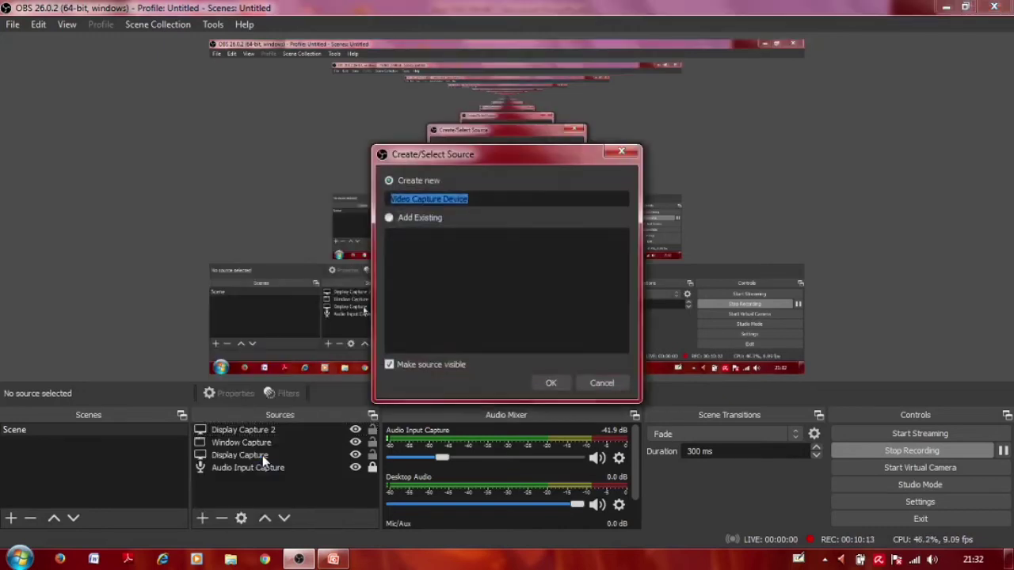
click(551, 382)
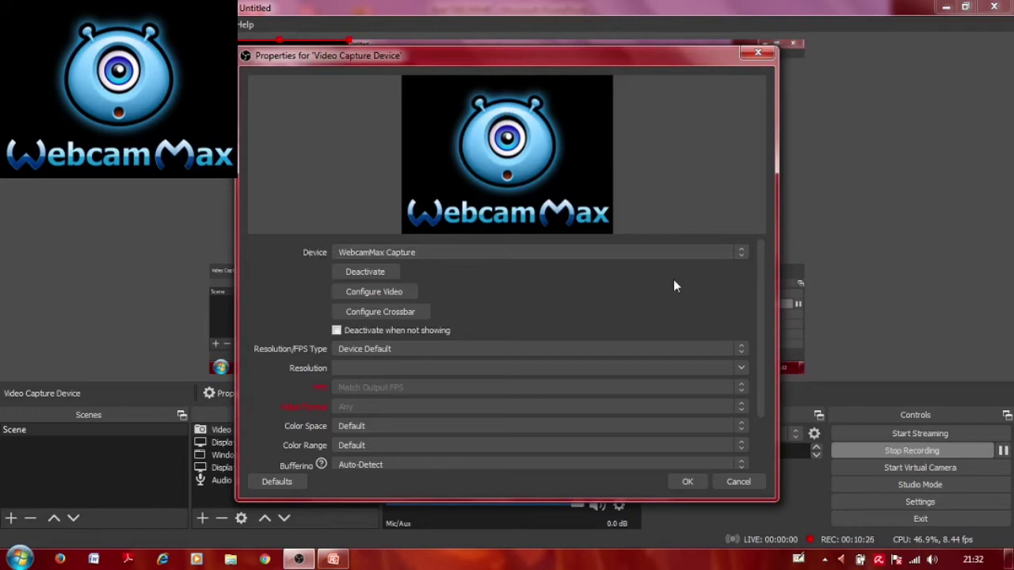
click(739, 253)
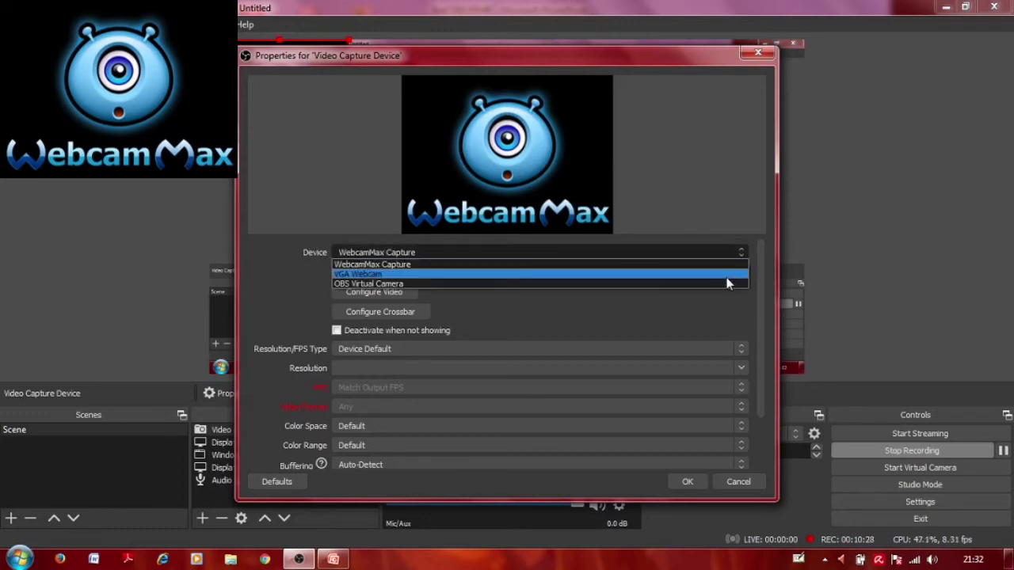
click(727, 283)
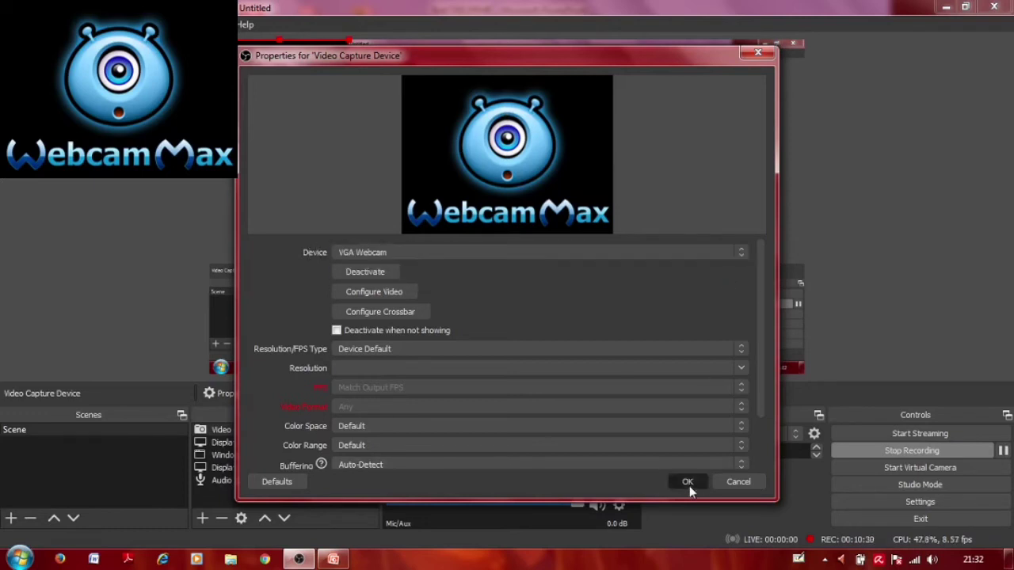
click(687, 483)
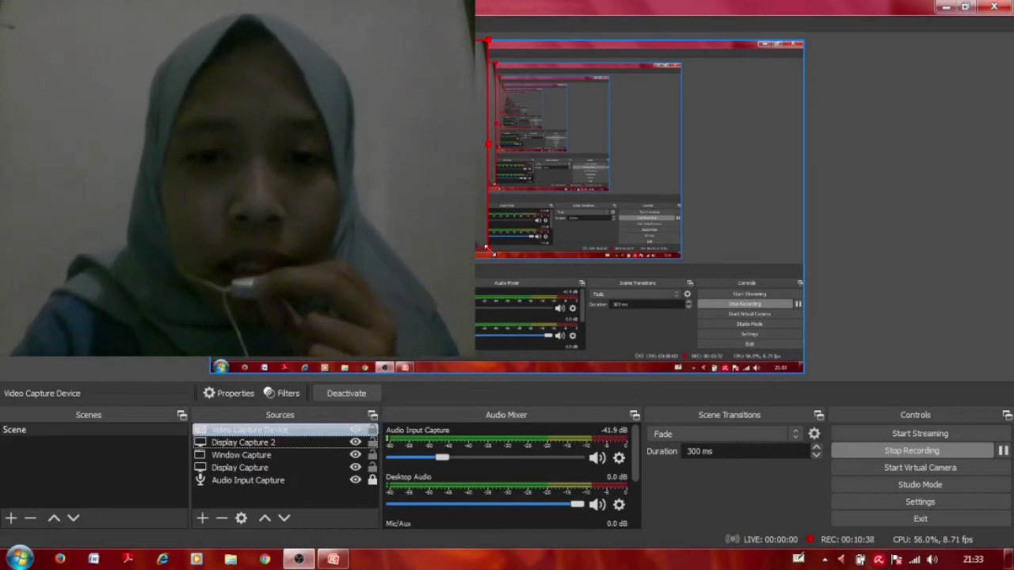
Step: Shrink the webcam source and place it in the lower-right corner of the preview canvas
click(489, 251)
drag(489, 251, 762, 344)
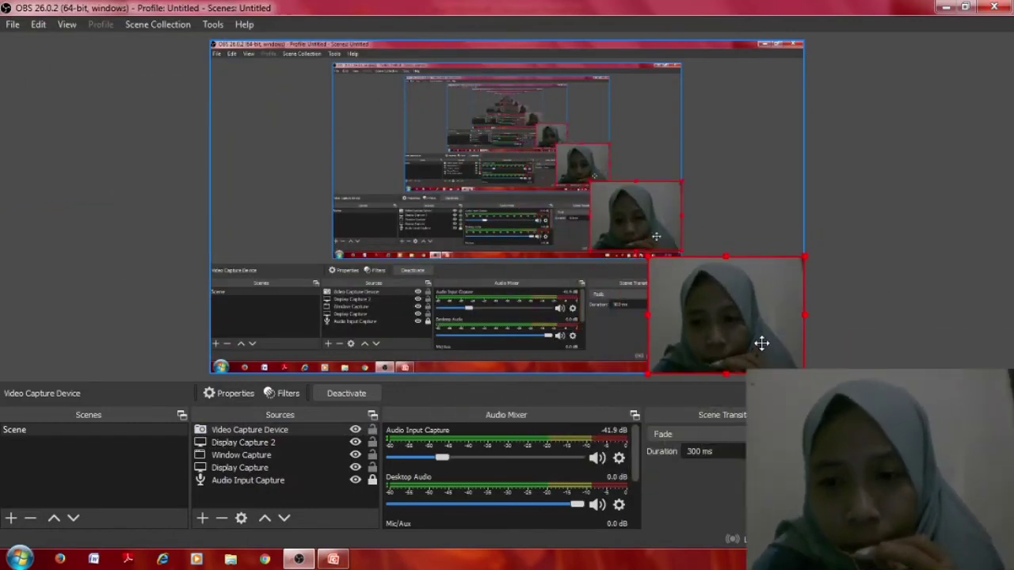
drag(803, 314, 767, 328)
drag(717, 307, 756, 313)
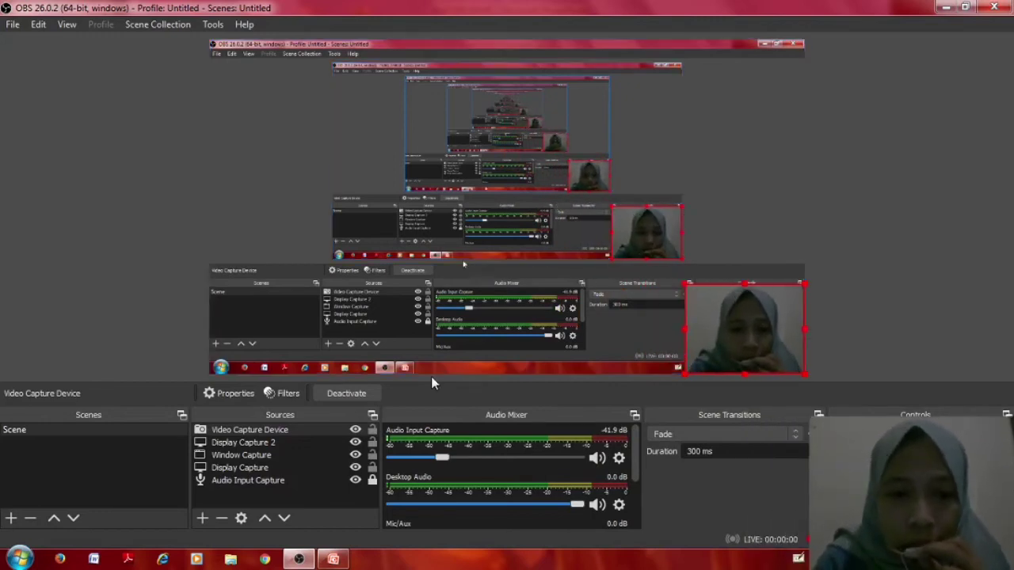
Step: Add a new Text (GDI+) source to the scene containing the text "bakteri"
click(202, 520)
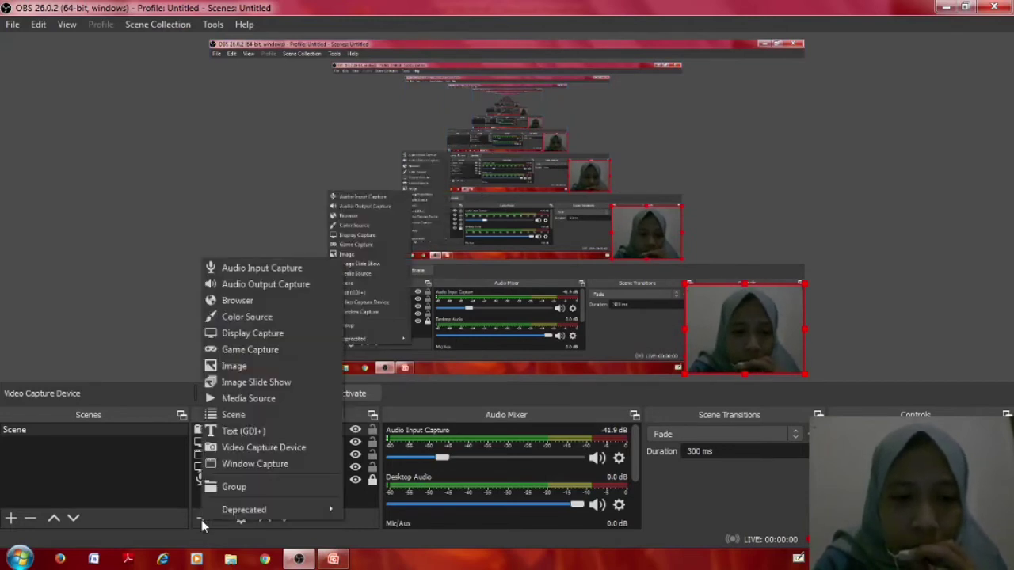
click(259, 435)
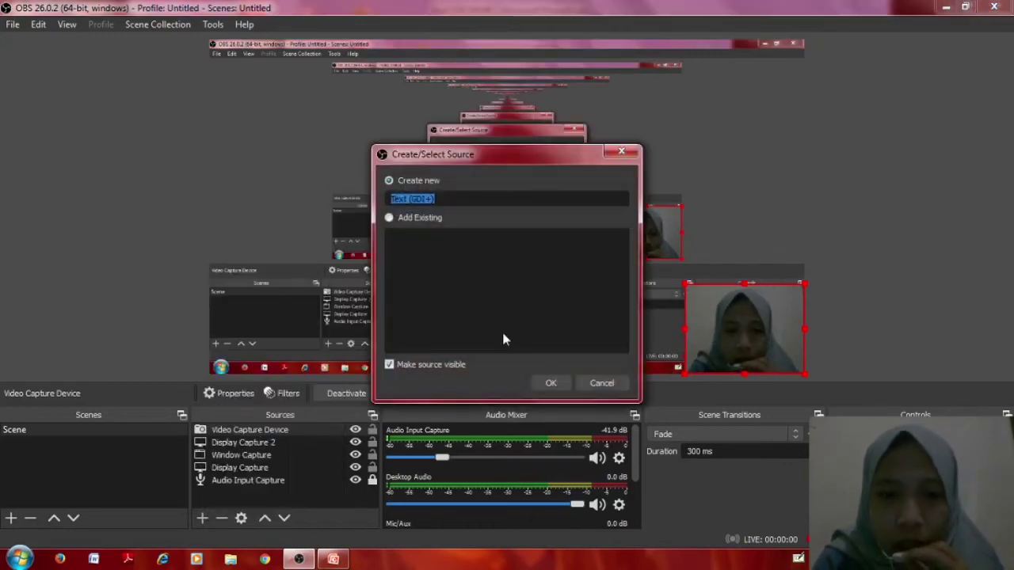
click(537, 382)
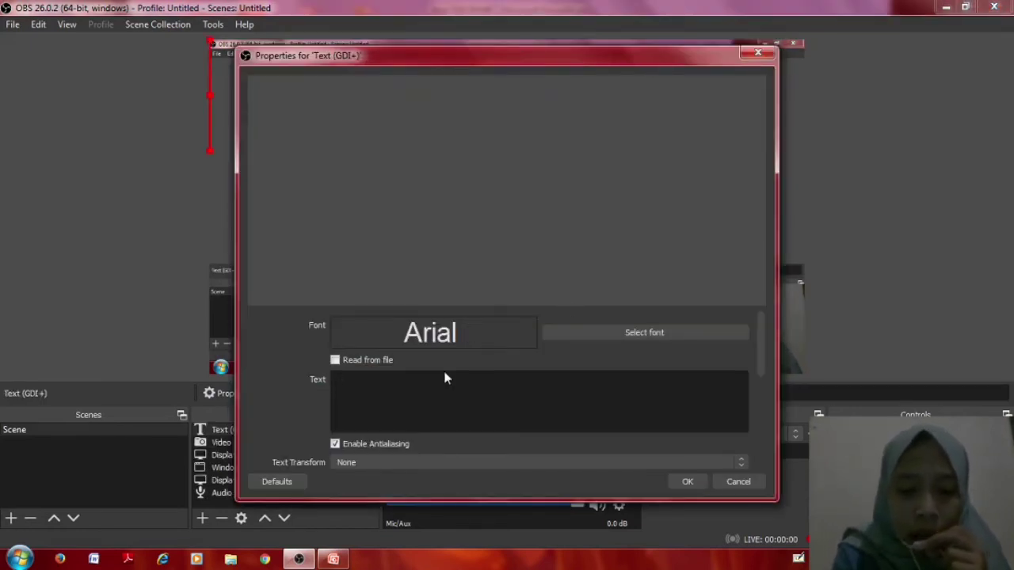
text(baj)
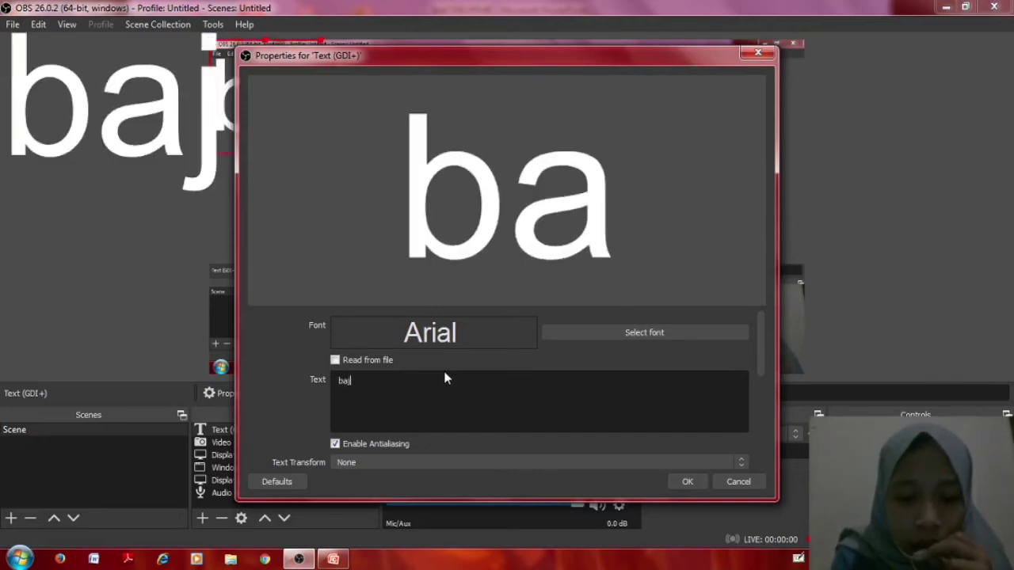
text(ter)
key(BackSpace)
key(BackSpace)
key(BackSpace)
key(BackSpace)
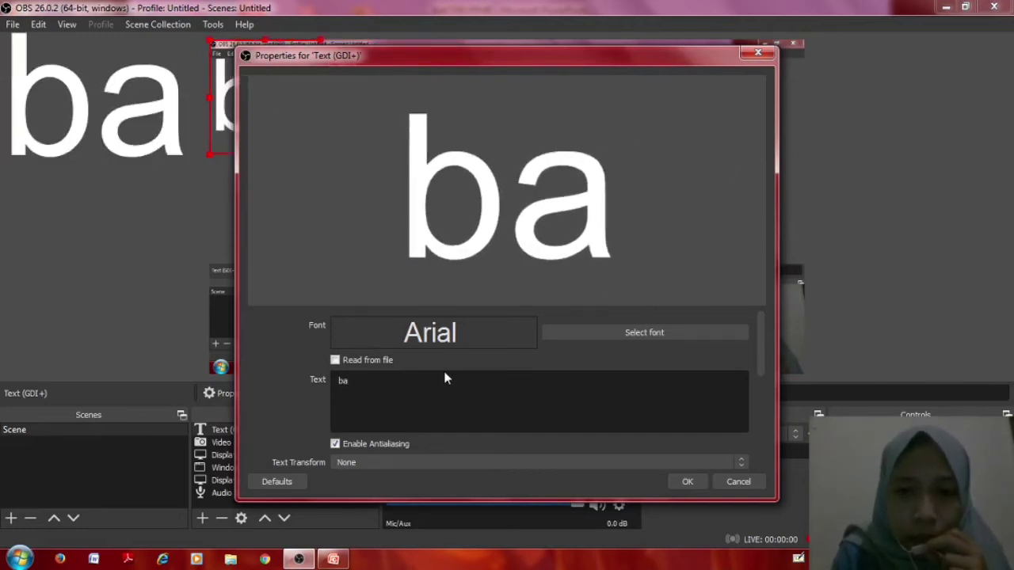
key(BackSpace)
text(ak)
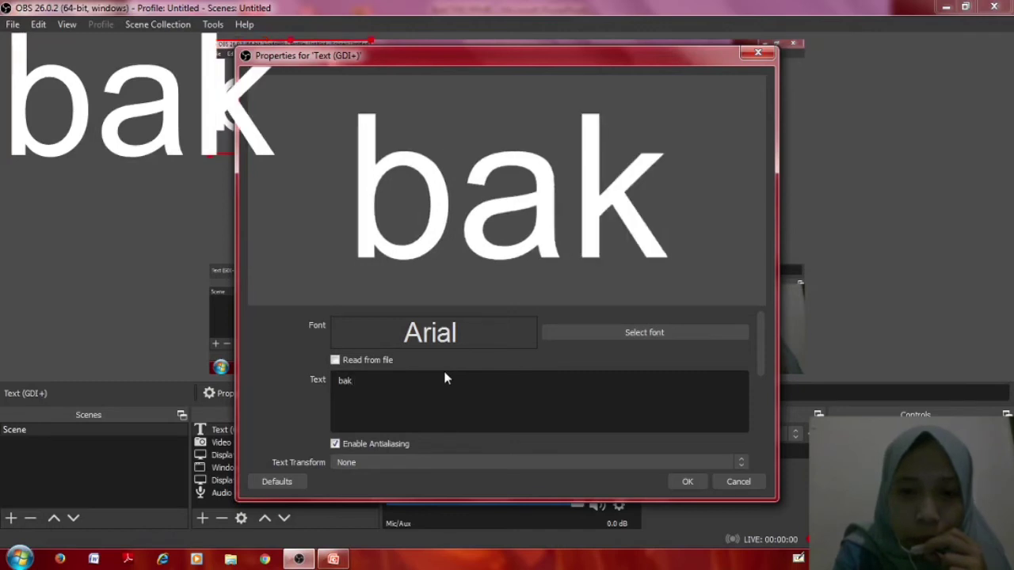
text(teri)
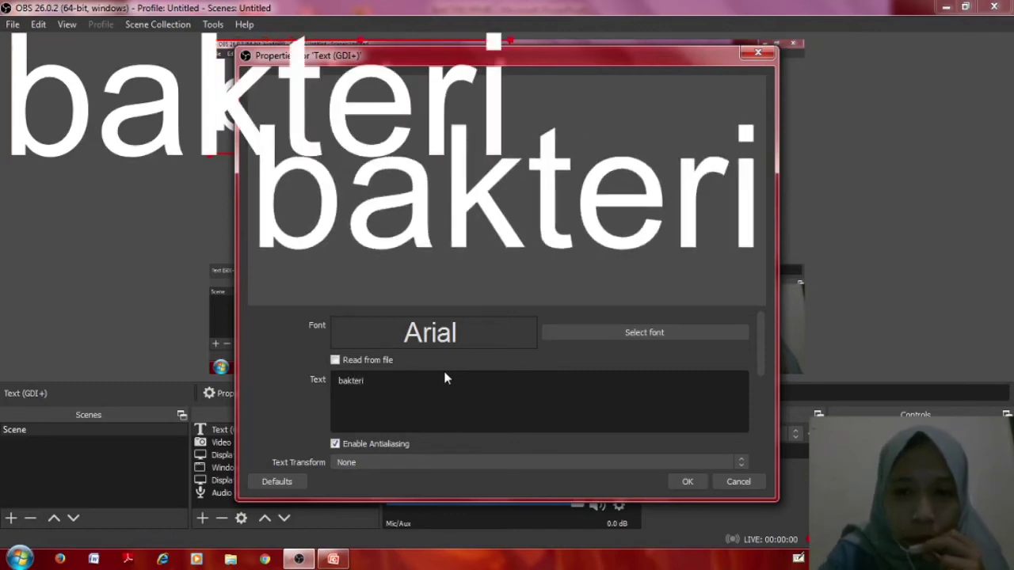
click(687, 482)
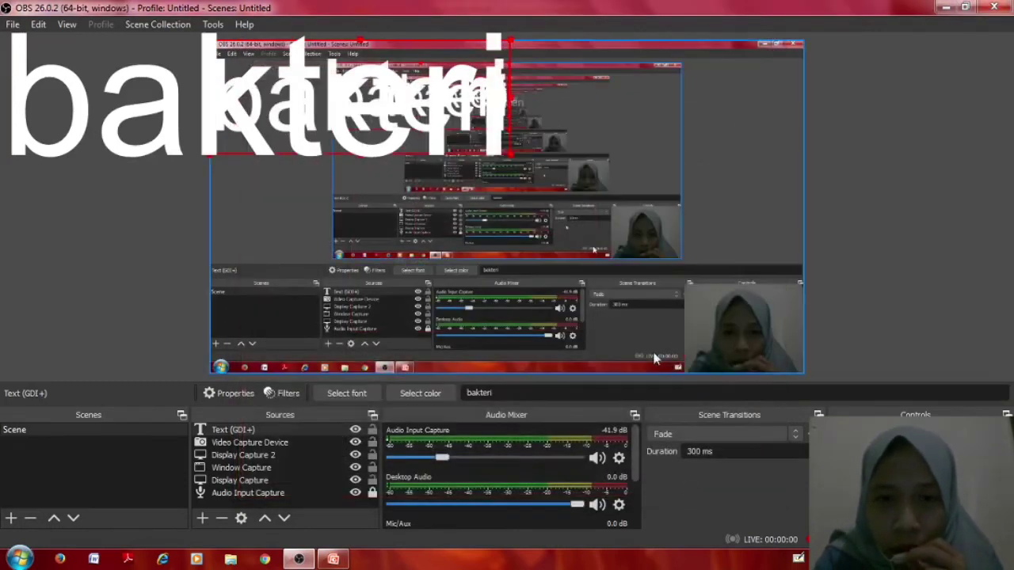
Step: Shrink the "bakteri" text source and place it near the left edge of the preview canvas, slightly below mid-height
click(511, 155)
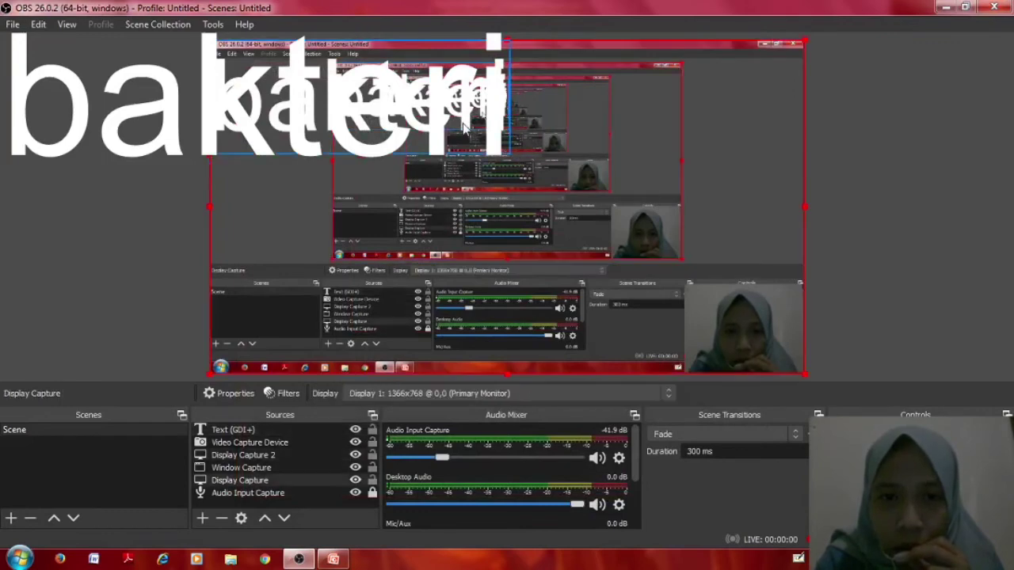
drag(511, 155, 526, 157)
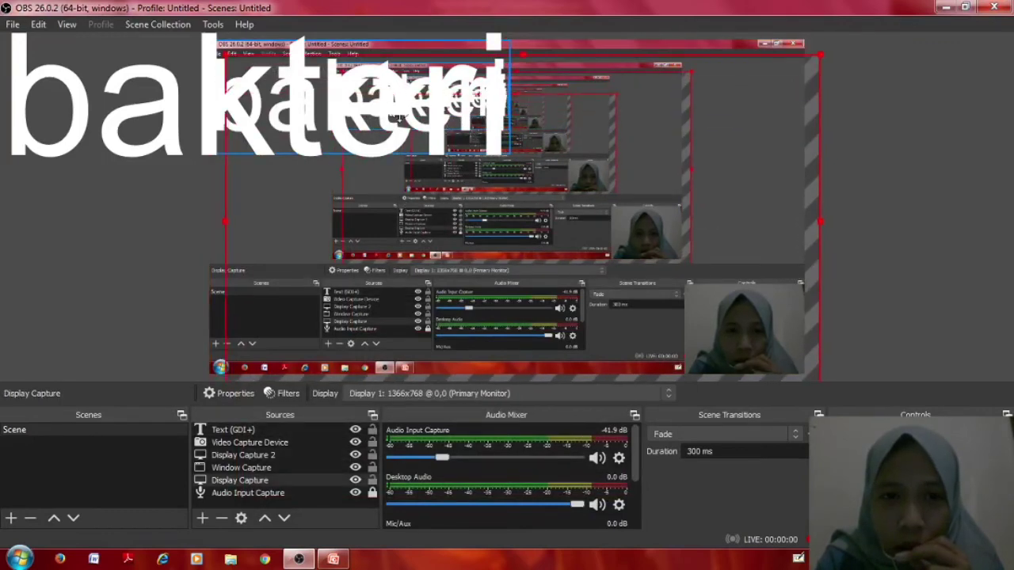
drag(225, 119, 278, 222)
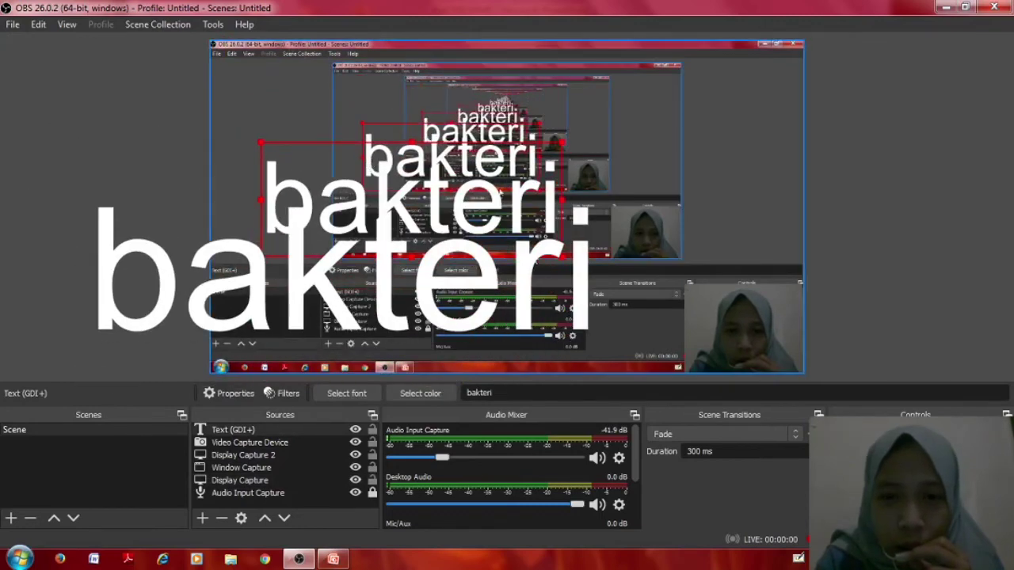
drag(567, 258, 419, 202)
drag(336, 166, 287, 158)
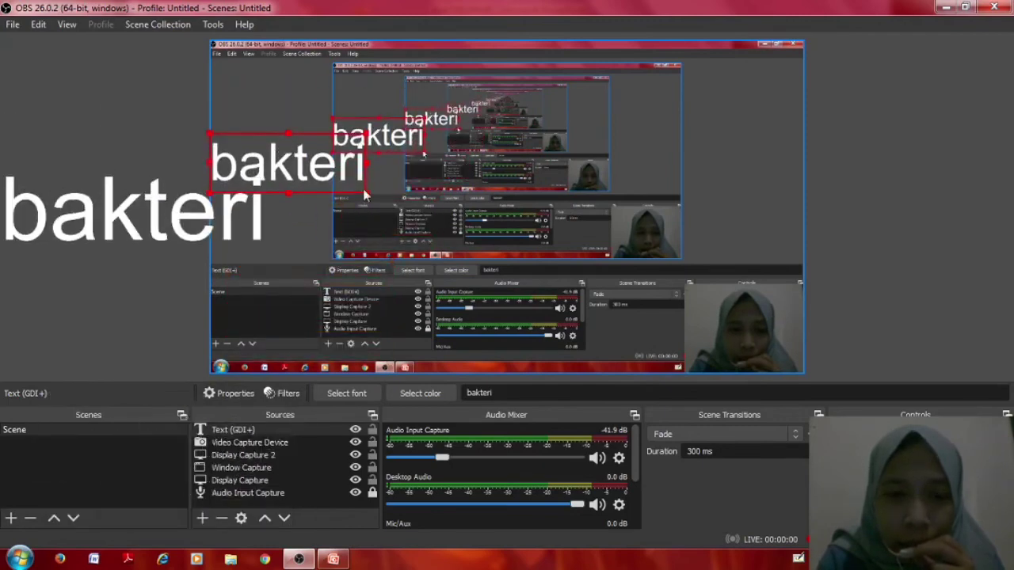
drag(366, 191, 282, 245)
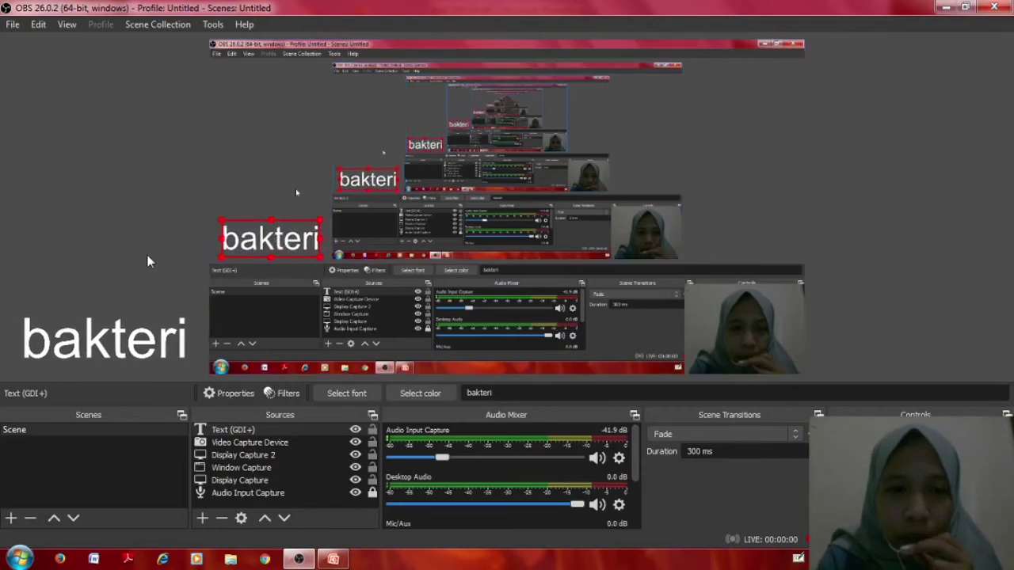
Step: Set the text source's font to AngsanaUPC Regular and capitalise its text to "Bakteri"
double_click(258, 429)
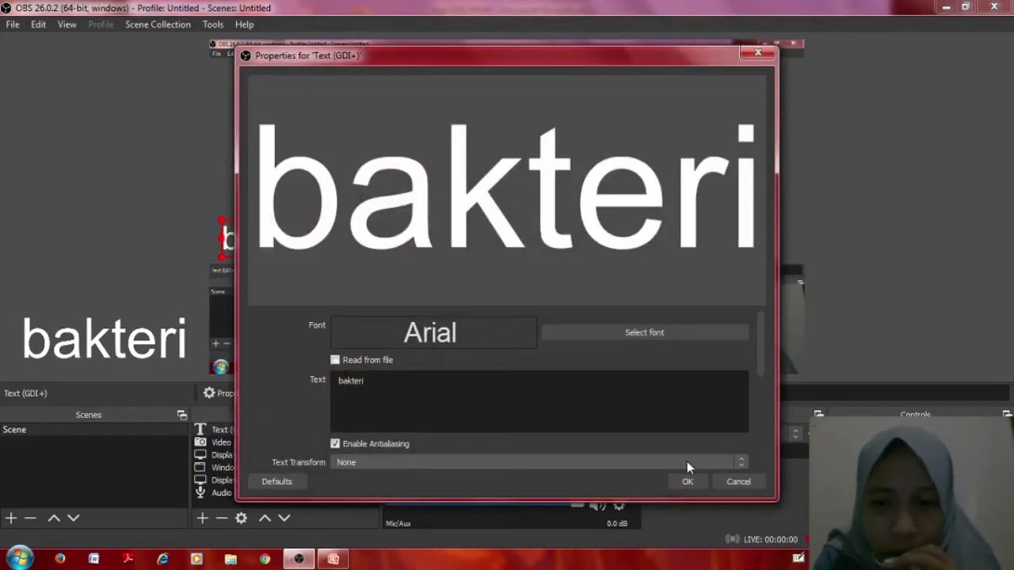
click(674, 331)
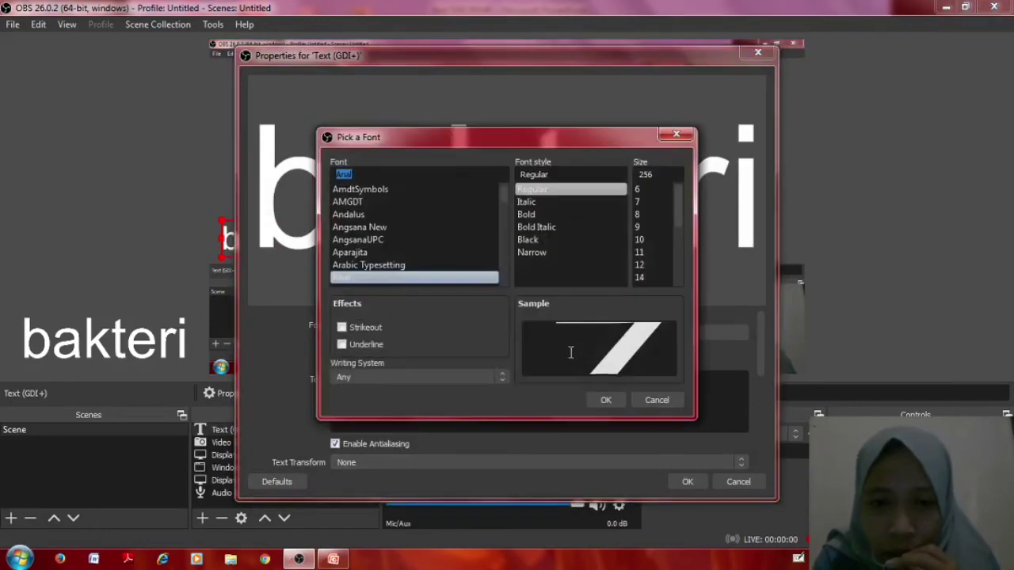
click(397, 240)
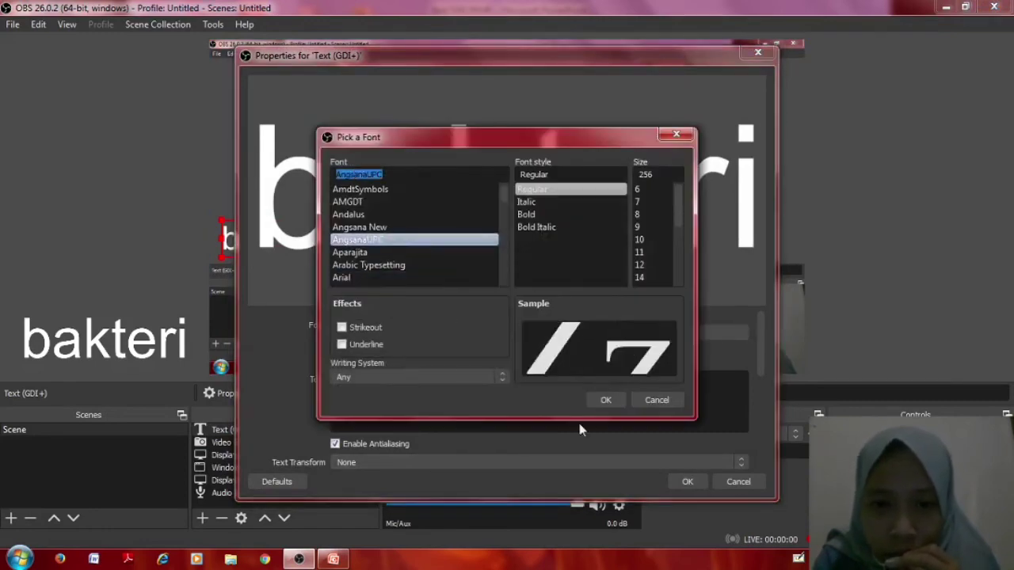
click(604, 400)
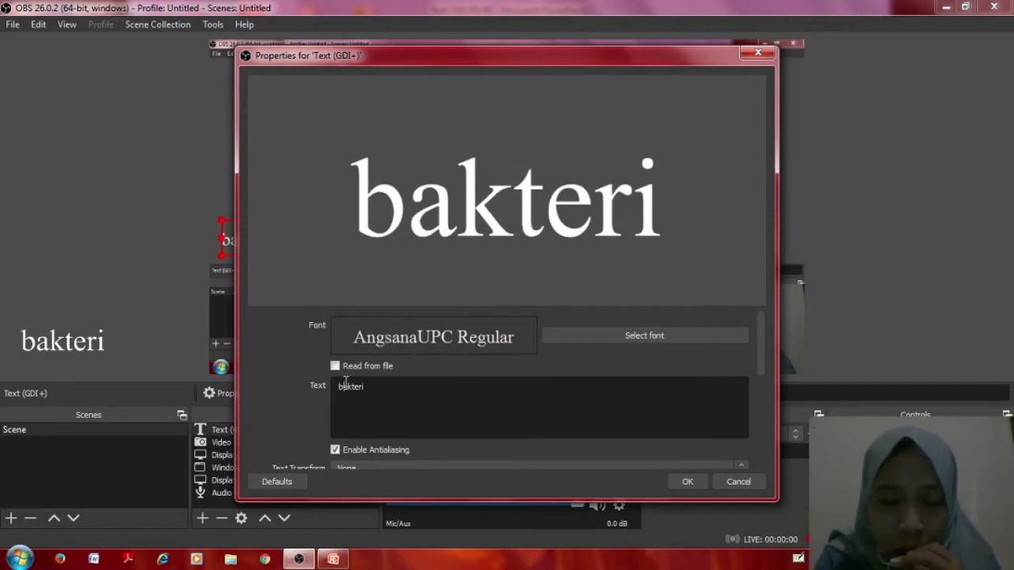
key(BackSpace)
text(B)
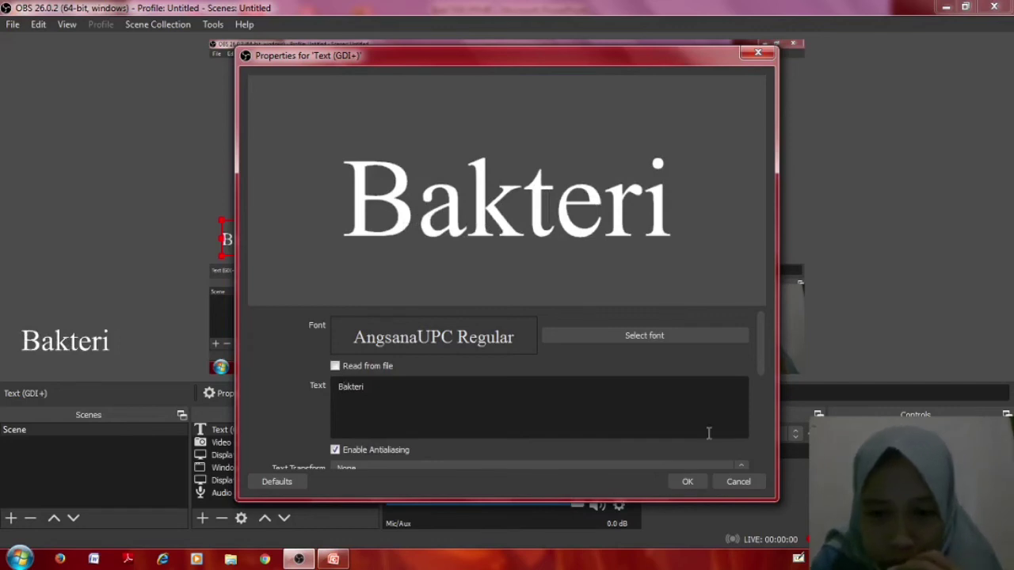
Step: Check the colour choices for the text, keep white (#ffffff) and apply the text source's properties
drag(761, 369, 742, 438)
click(696, 349)
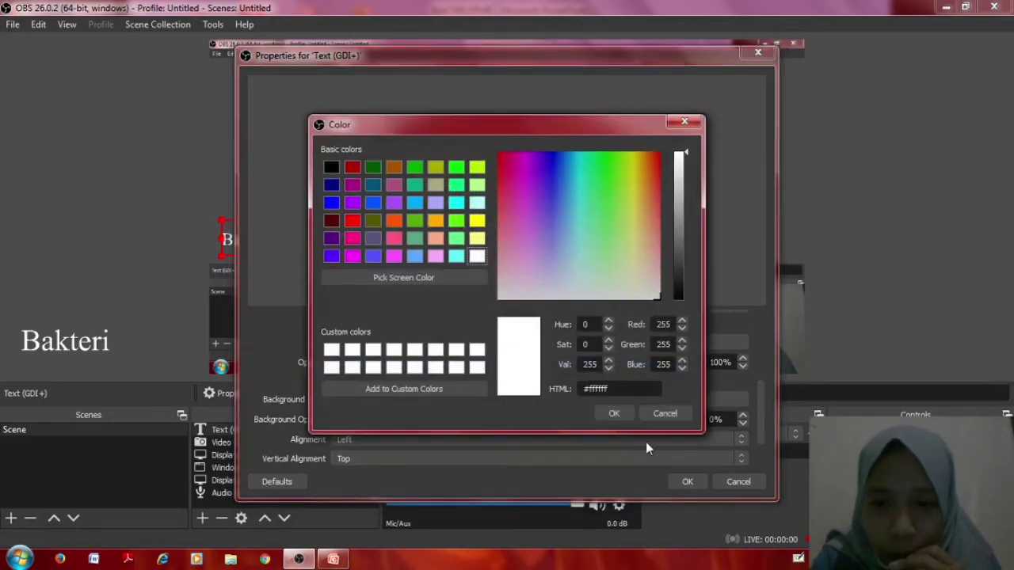
click(629, 417)
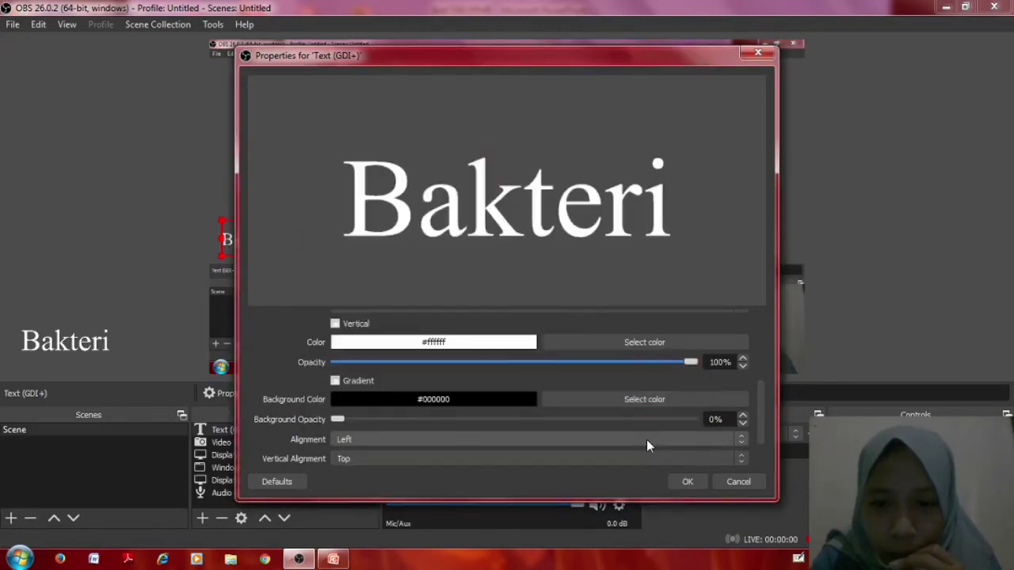
click(686, 481)
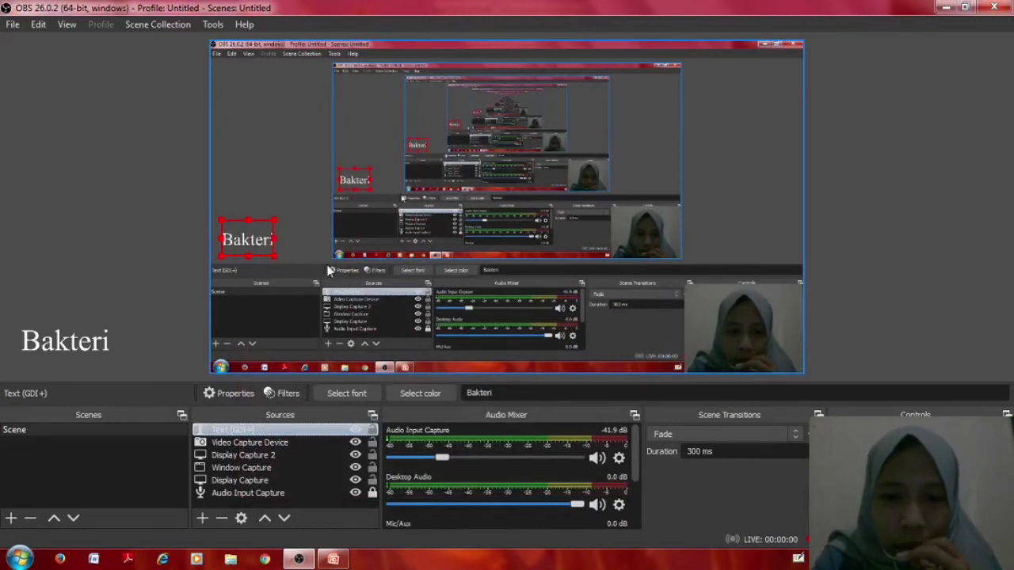
Step: Bring up the available source types for adding another source to the scene
click(203, 519)
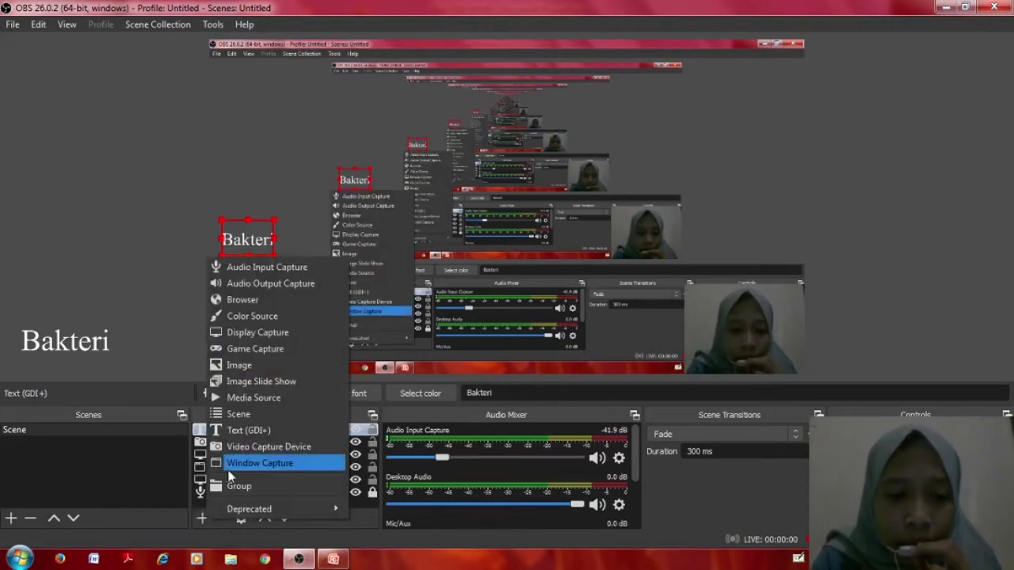